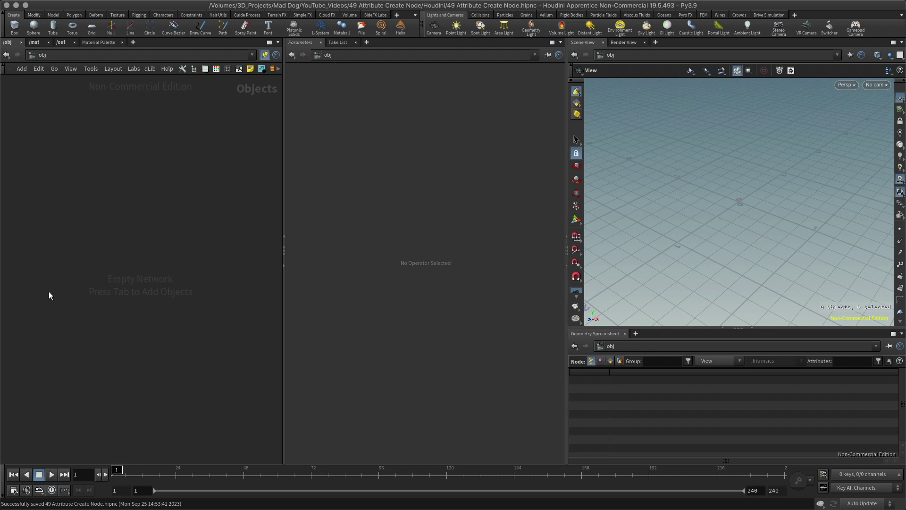
Create a Geometry object node, geo1, in the object network.
key("Tab")
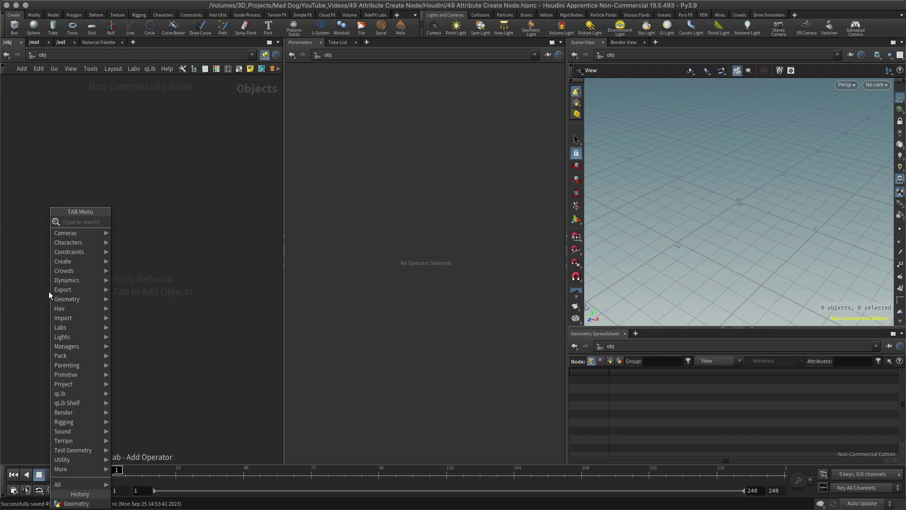
type("geo")
key("Return")
left_click(49, 292)
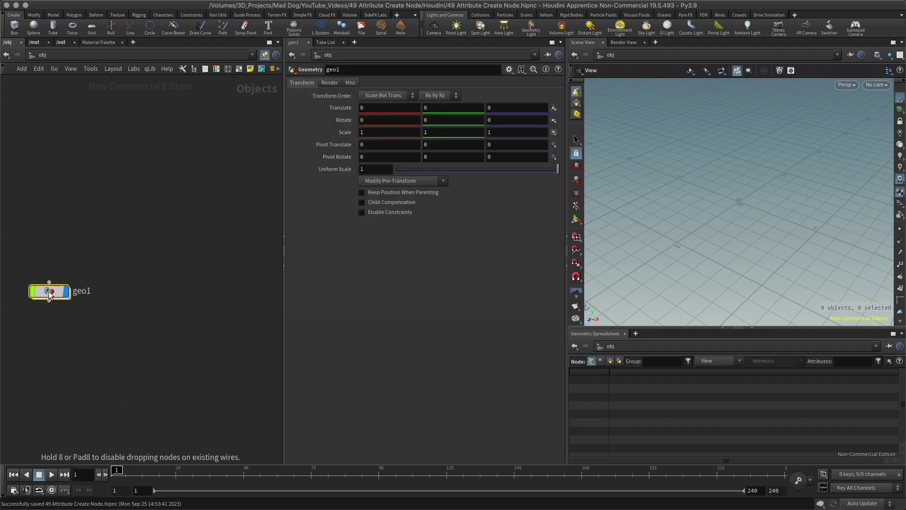
Inside geo1, add a Grid node producing a 10 by 10 polygon grid.
double_click(52, 292)
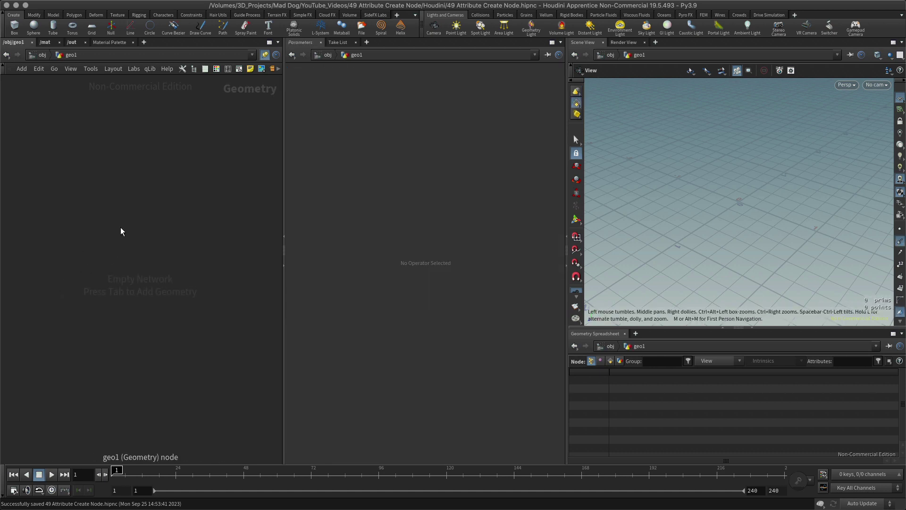
key("Tab")
type("grid")
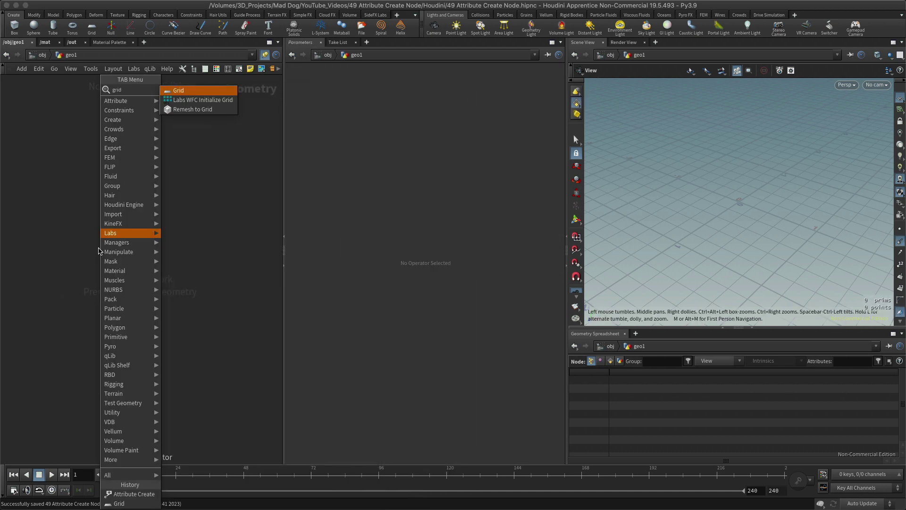
left_click(196, 90)
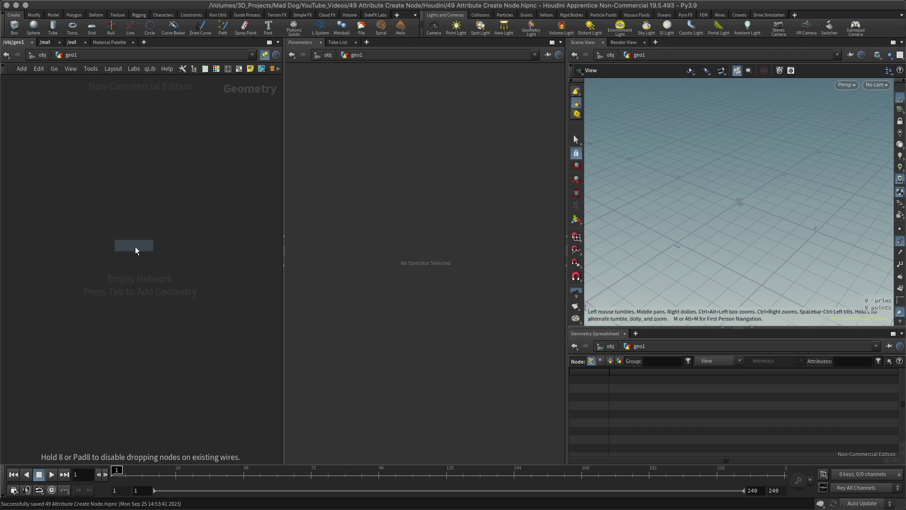
left_click(135, 246)
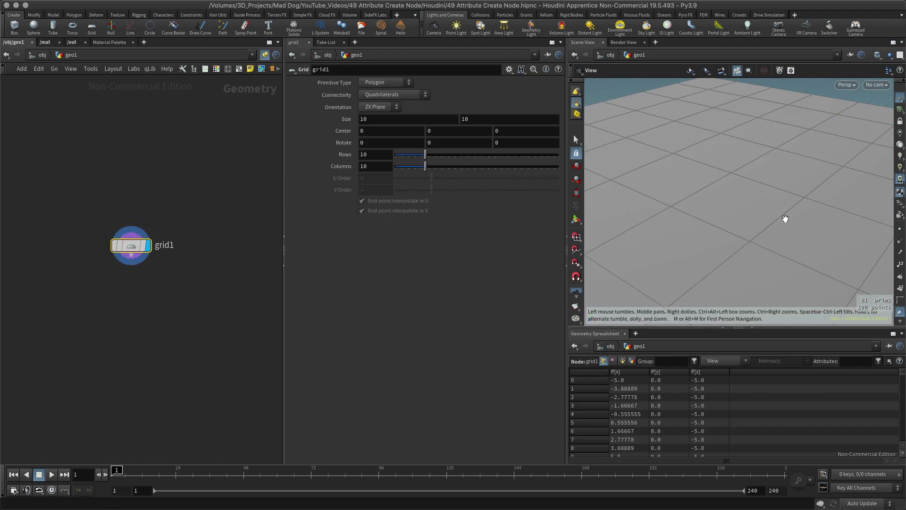
left_click_drag(785, 219, 667, 155)
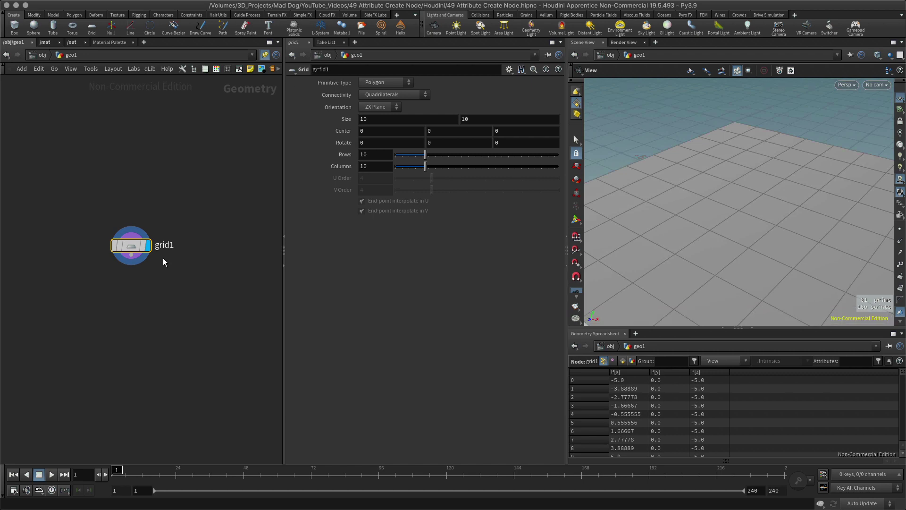
Add an Attribute Create node below grid1, wire grid1 into it and display it.
left_click(146, 310)
key("Tab")
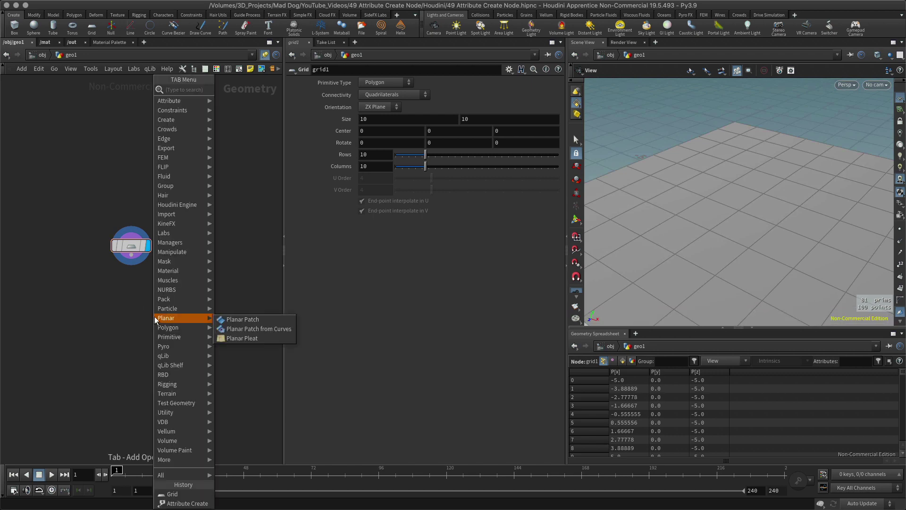
type("att")
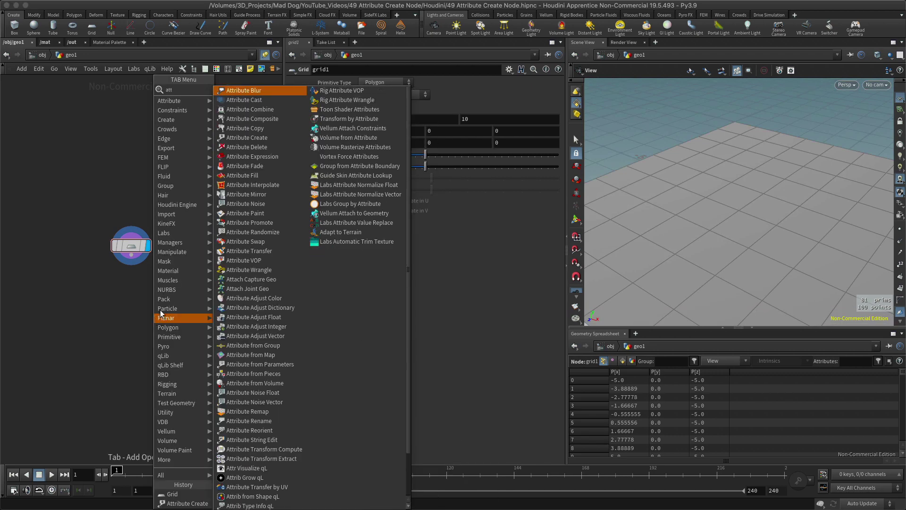
left_click(264, 138)
left_click(134, 323)
left_click_drag(131, 255, 129, 302)
left_click(145, 302)
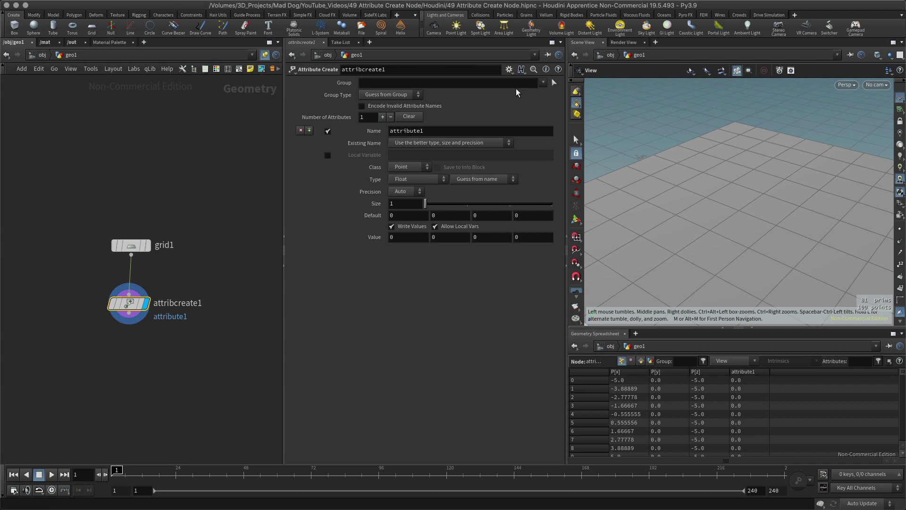
mouse_move(712, 223)
middle_mouse_down()
mouse_move(716, 160)
mouse_move(673, 174)
mouse_move(735, 202)
mouse_move(715, 208)
middle_mouse_up()
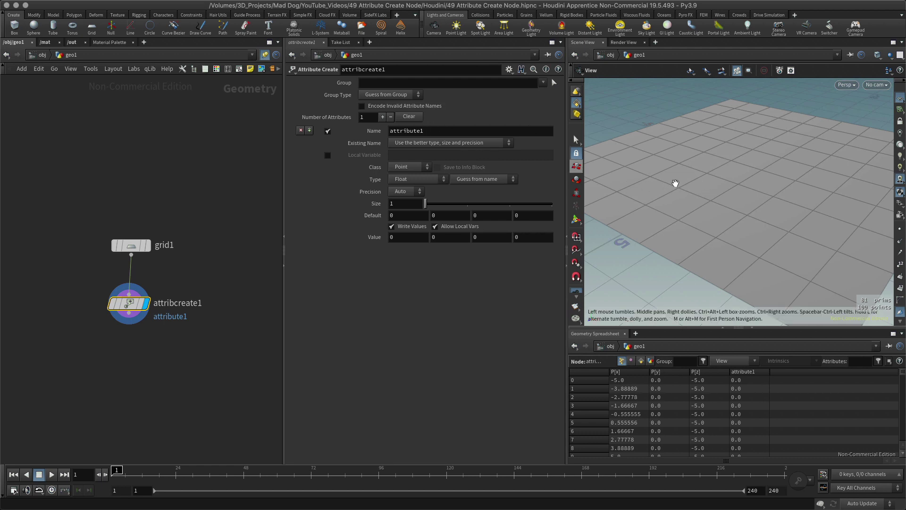
Rename the created attribute from attribute1 to Cd.
left_click_drag(702, 192, 718, 191)
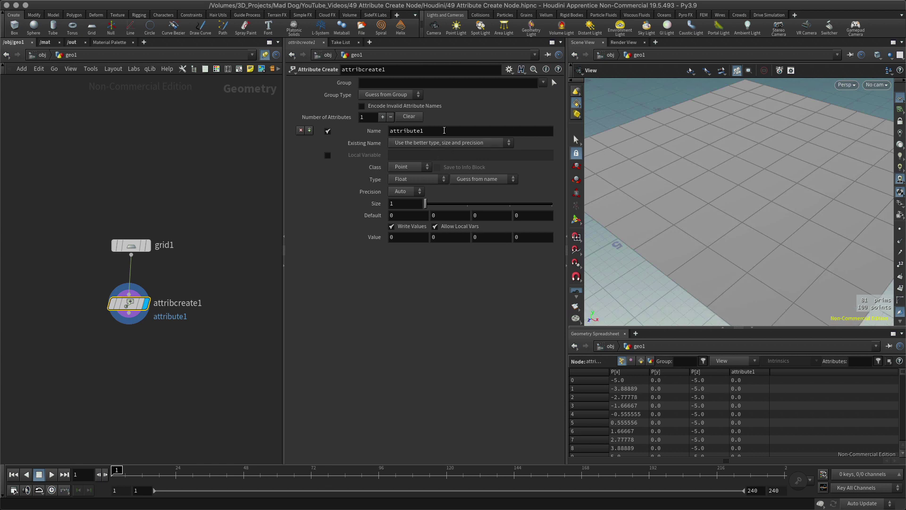
double_click(444, 130)
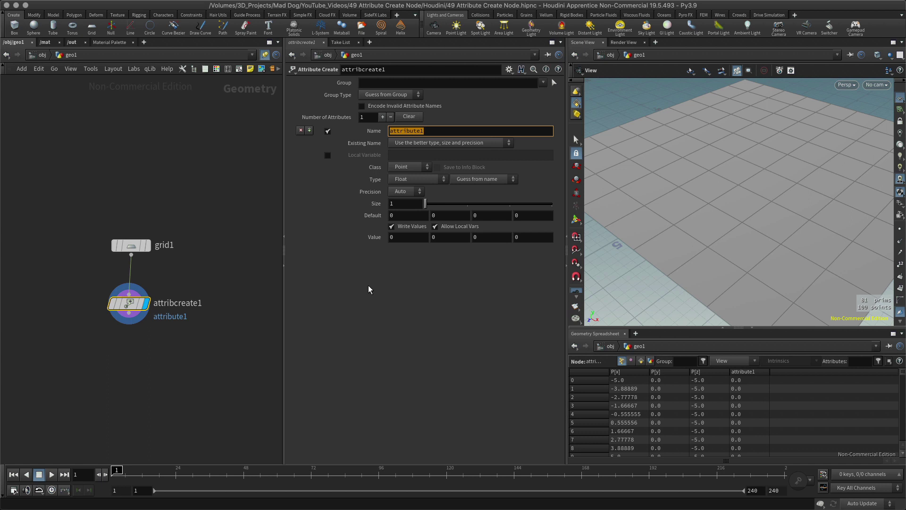
type("Cd")
key("Return")
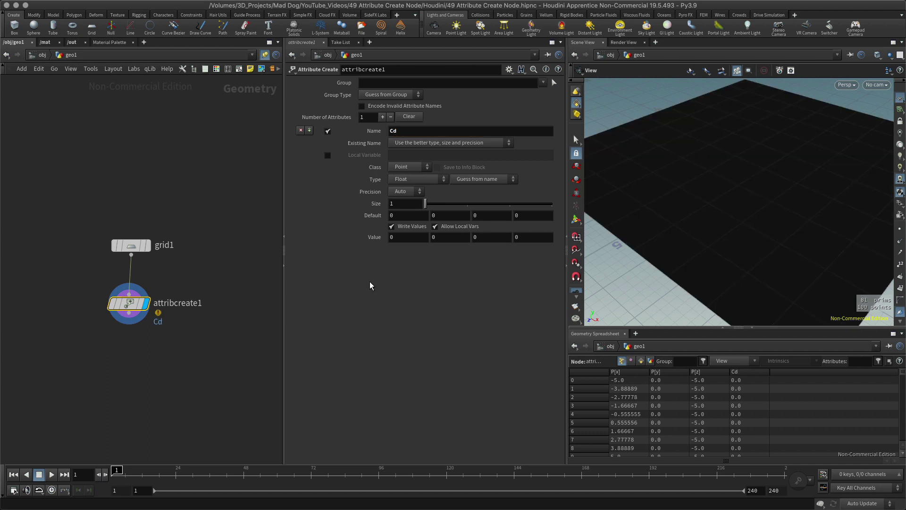
Set the Cd value fields to 0.2, 0 and 1.
mouse_move(731, 197)
left_mouse_down()
mouse_move(740, 194)
mouse_move(729, 192)
left_mouse_up()
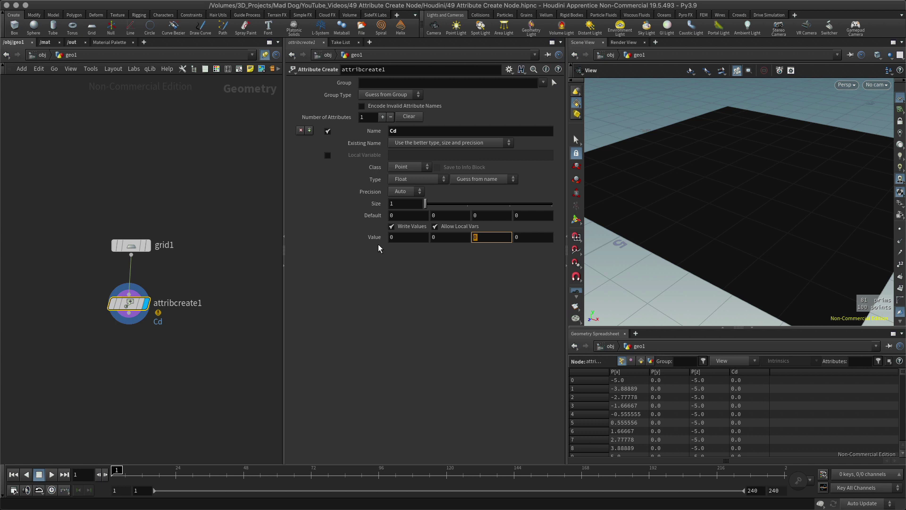
type("1")
key("Return")
left_click_drag(135, 302, 131, 302)
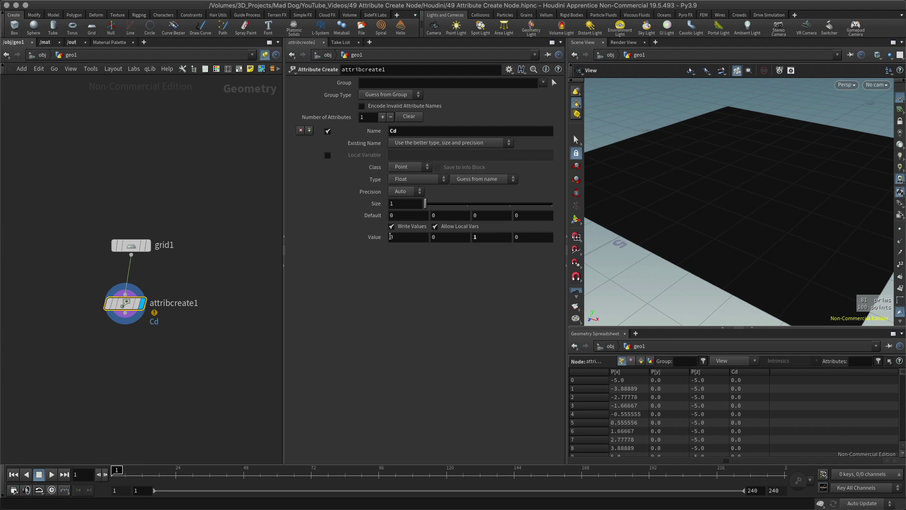
mouse_move(391, 237)
middle_mouse_down()
mouse_move(416, 237)
mouse_move(402, 237)
middle_mouse_up()
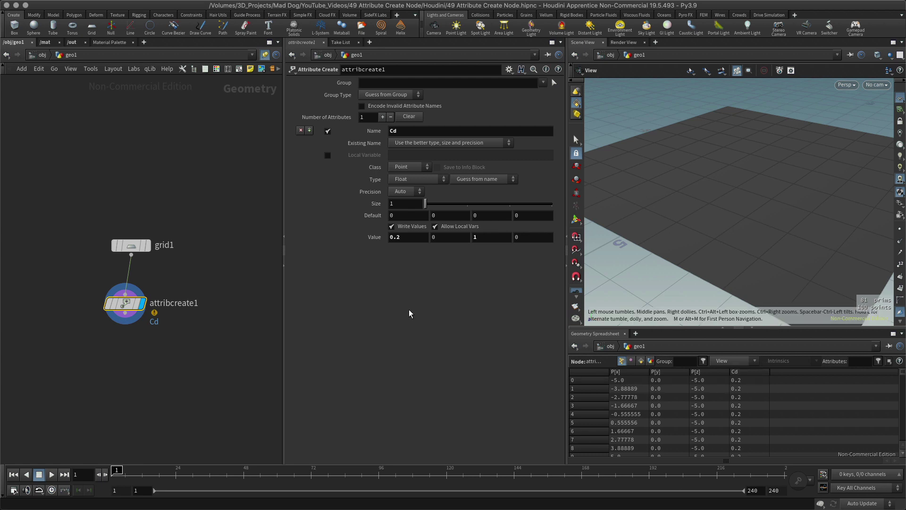
Change Cd's type to Vector so its 0.2, 0, 1 value colours the grid purple.
left_click(425, 179)
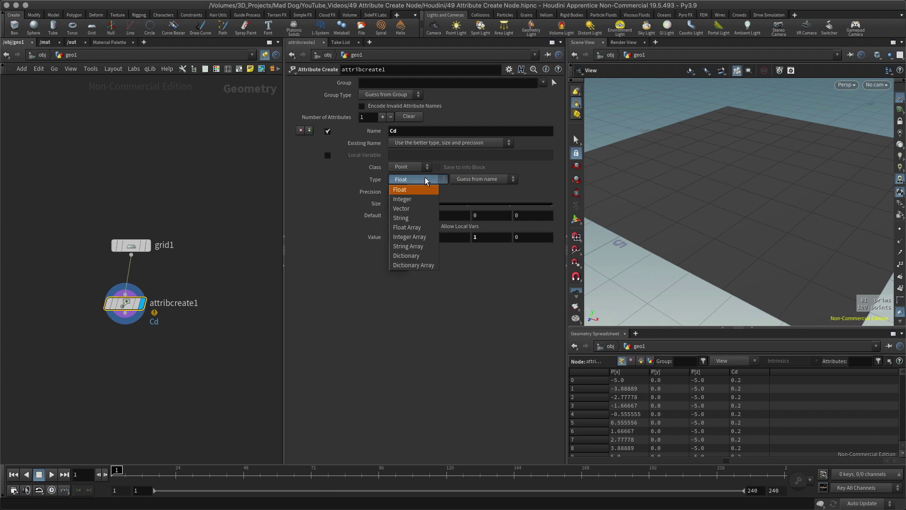
left_click(408, 208)
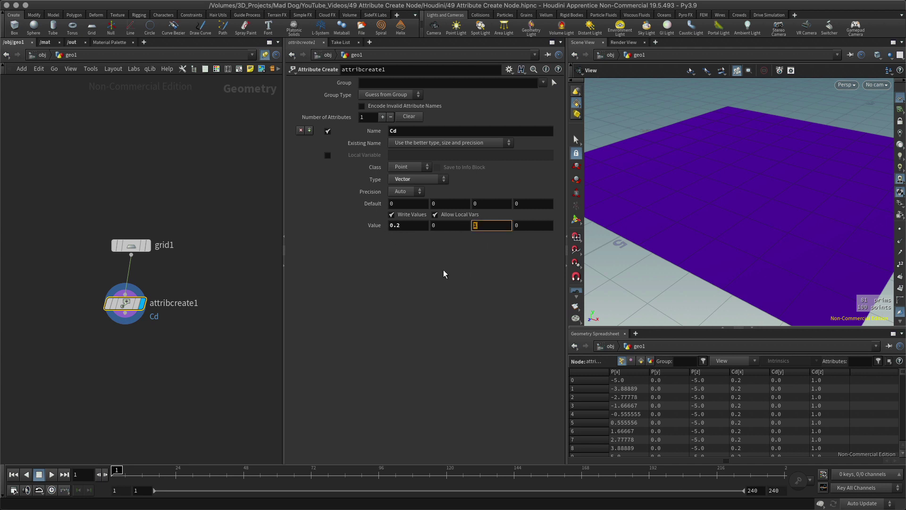
left_click(404, 225)
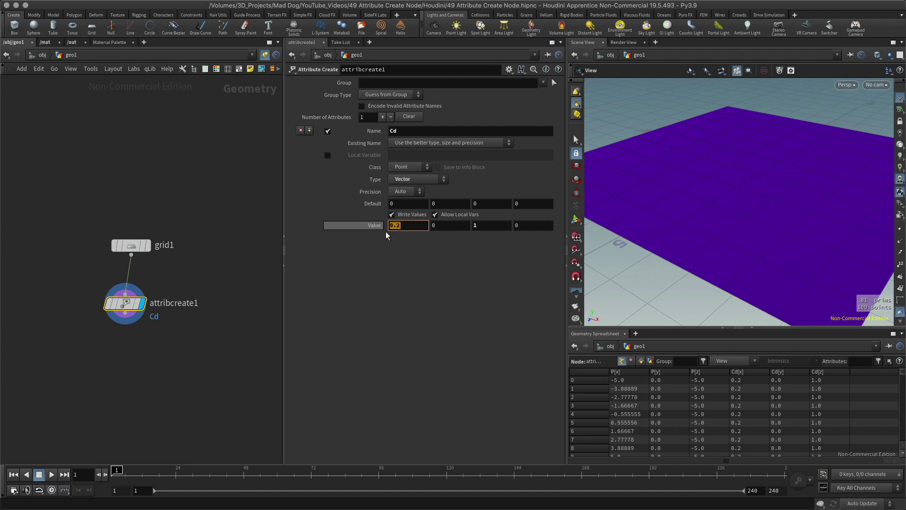
left_click_drag(698, 196, 695, 203)
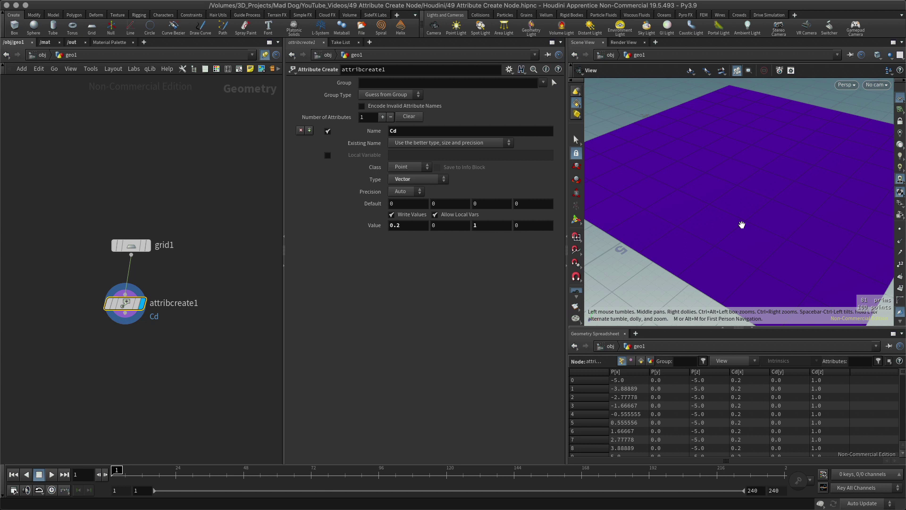
left_click_drag(744, 225, 737, 211)
left_click(415, 168)
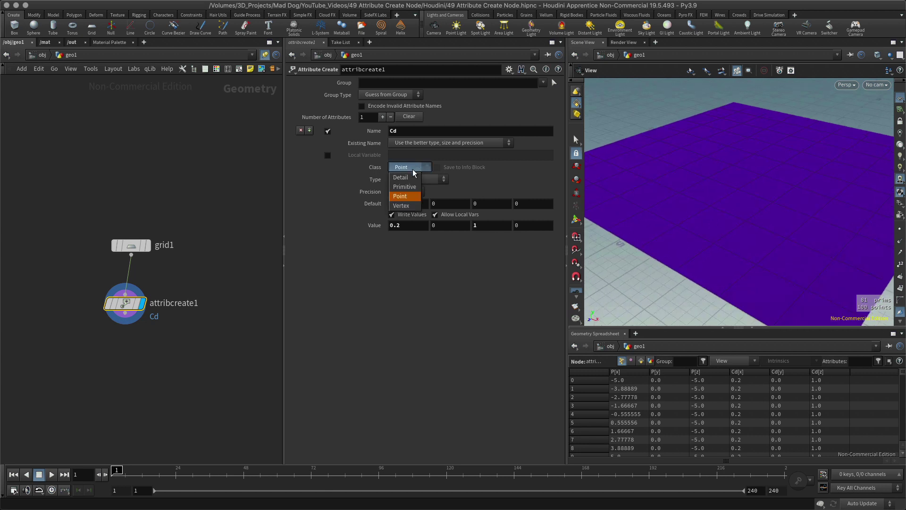
left_click(412, 187)
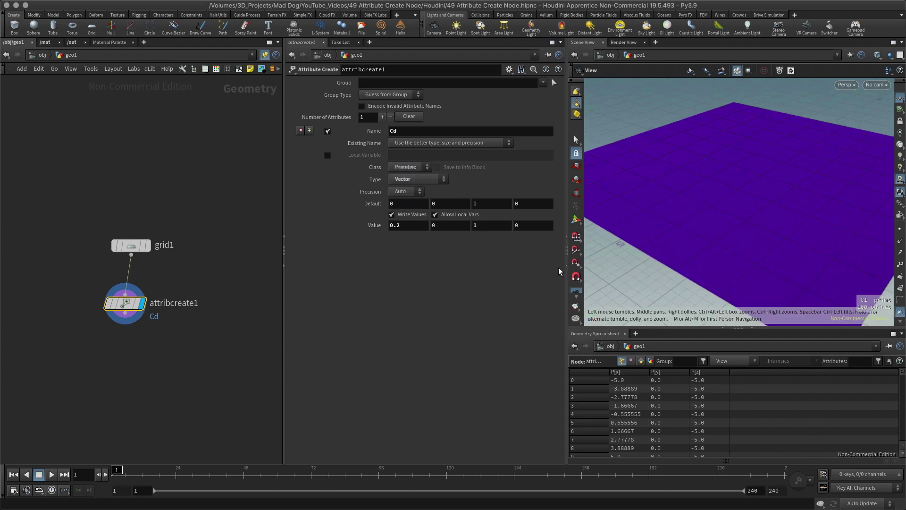
left_click(642, 361)
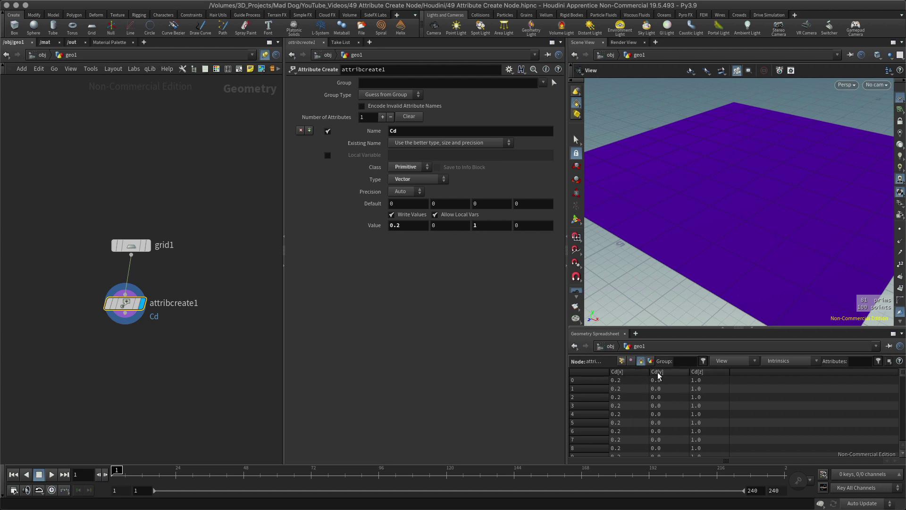
left_click(622, 361)
left_click(418, 167)
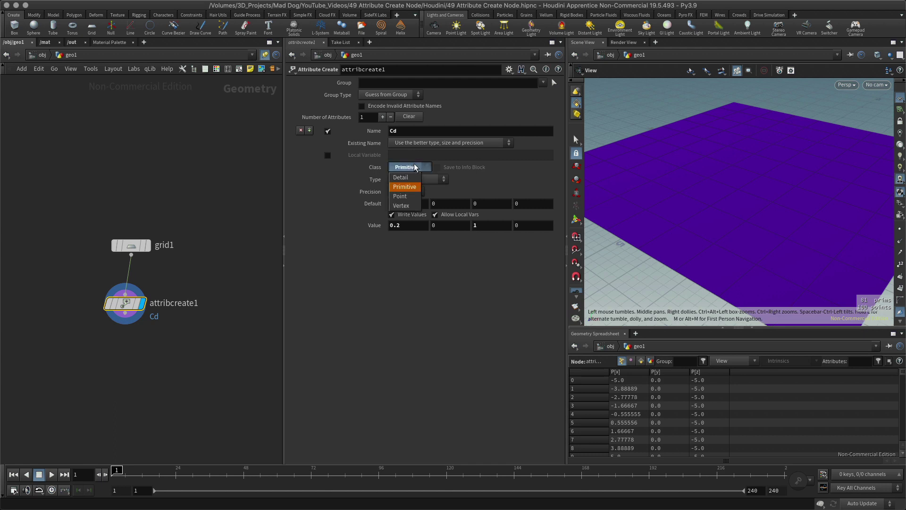
left_click(406, 196)
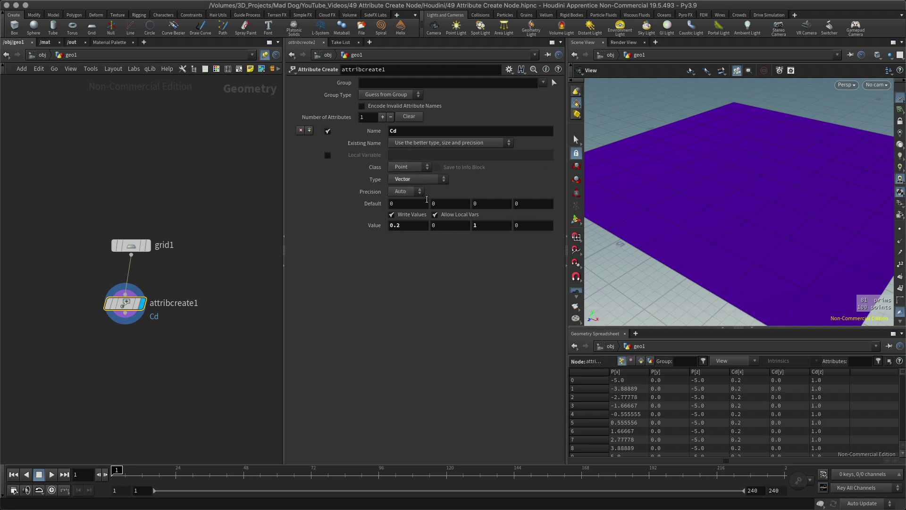
left_click_drag(772, 202, 762, 205)
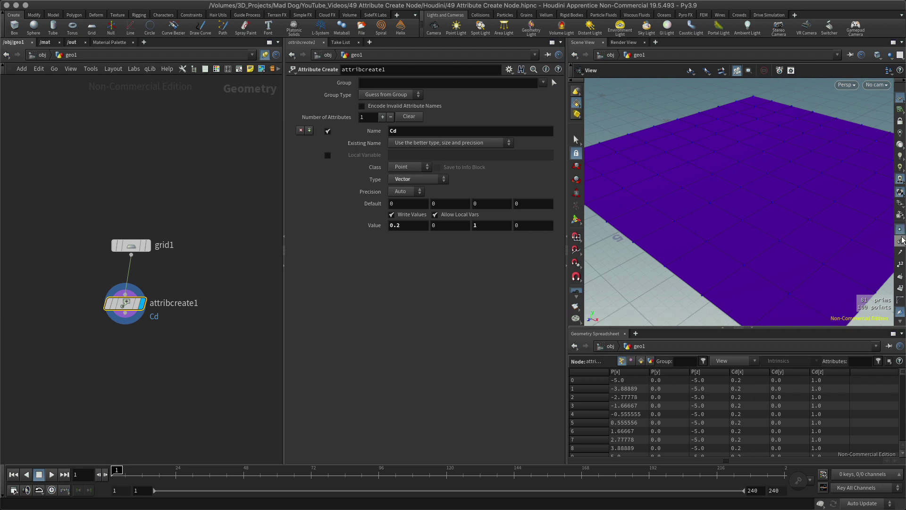
Show point numbers and set the viewport guide font size to Large.
left_click(900, 263)
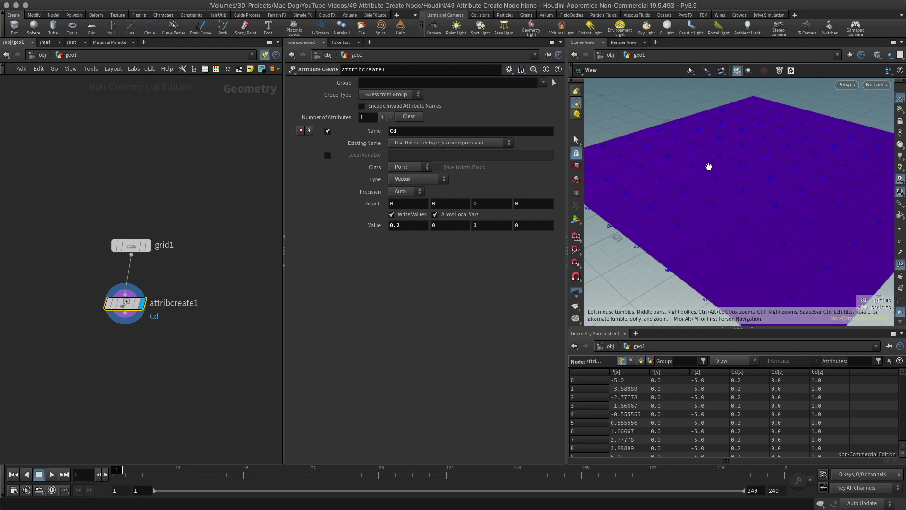
middle_click_drag(685, 180, 732, 195)
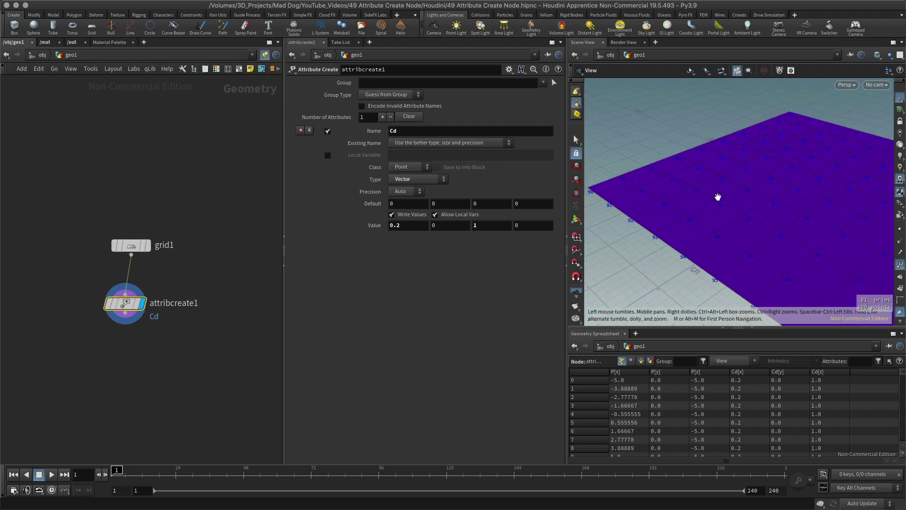
key("d")
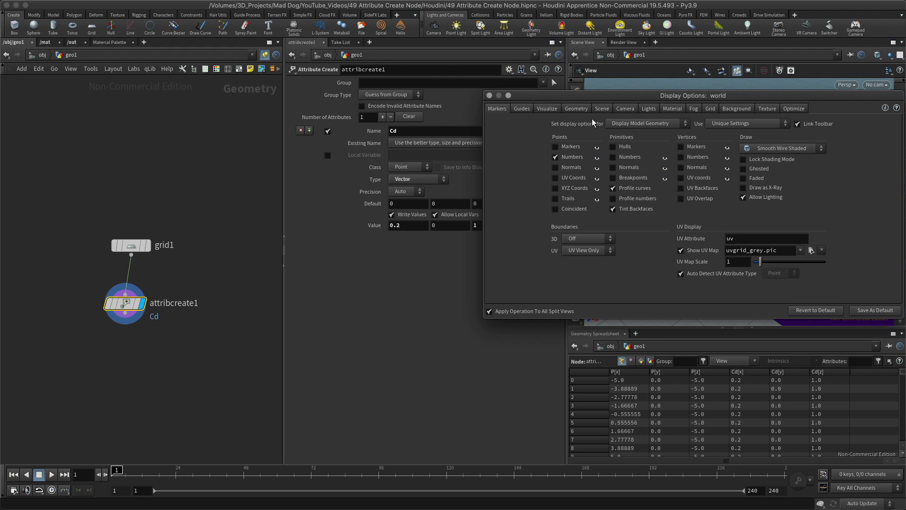
left_click(524, 109)
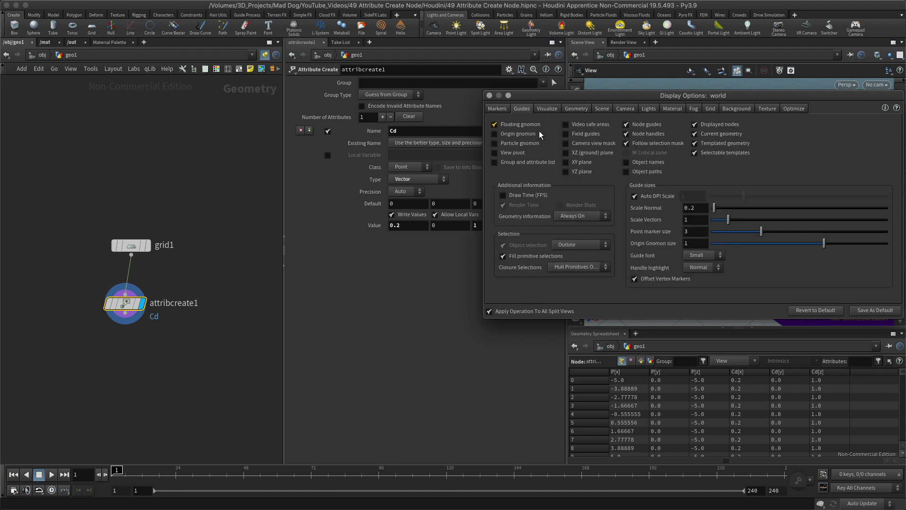
left_click(710, 255)
left_click(697, 294)
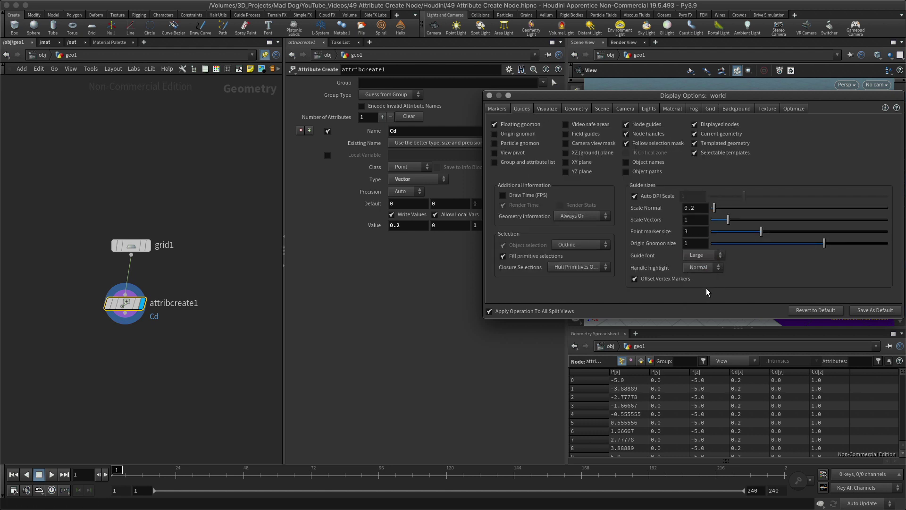
left_click(489, 97)
Zoom and tumble in close on the purple grid to read the point numbers.
scroll(762, 212, "up", 5)
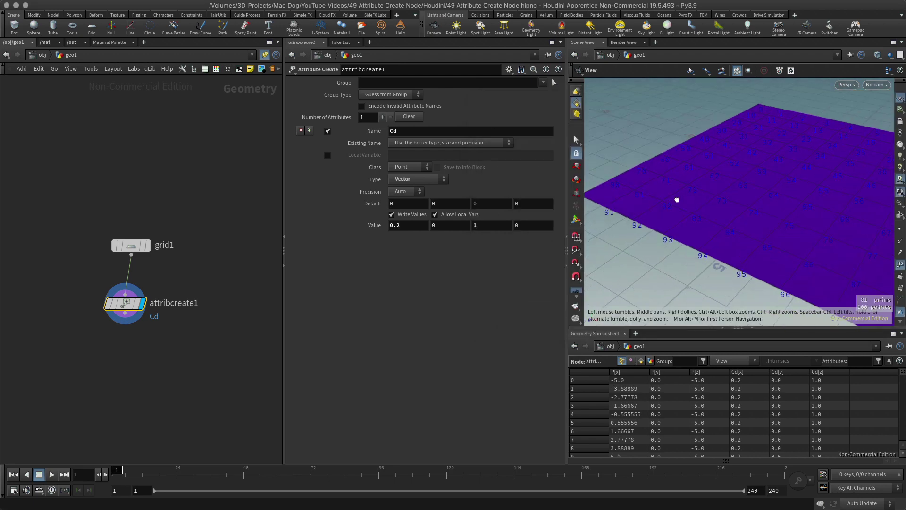
left_click_drag(761, 212, 656, 191)
right_click(645, 209)
key("Escape")
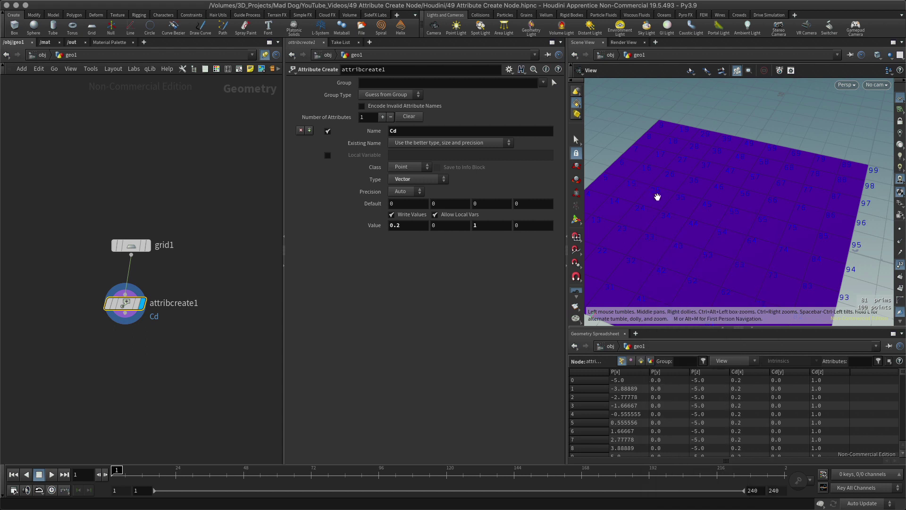
right_click_drag(657, 197, 817, 189)
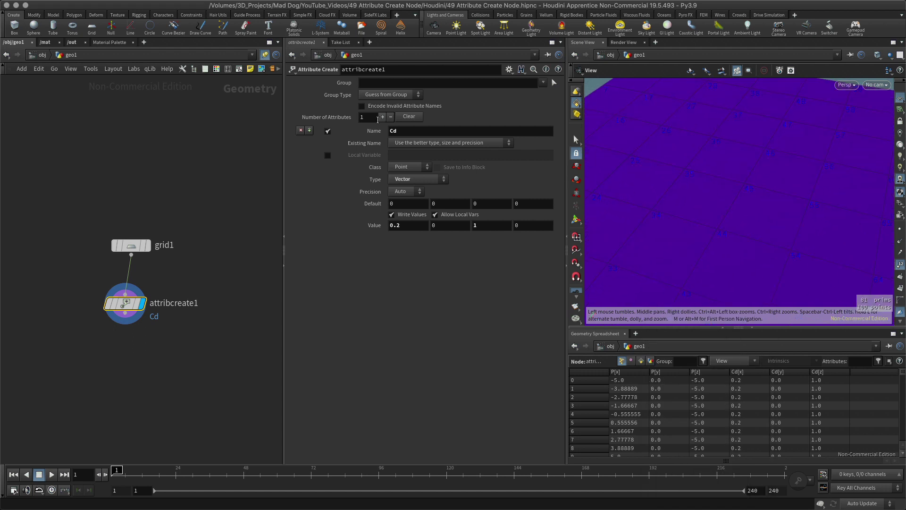
Restrict the Attribute Create node to group 35.
left_click(380, 80)
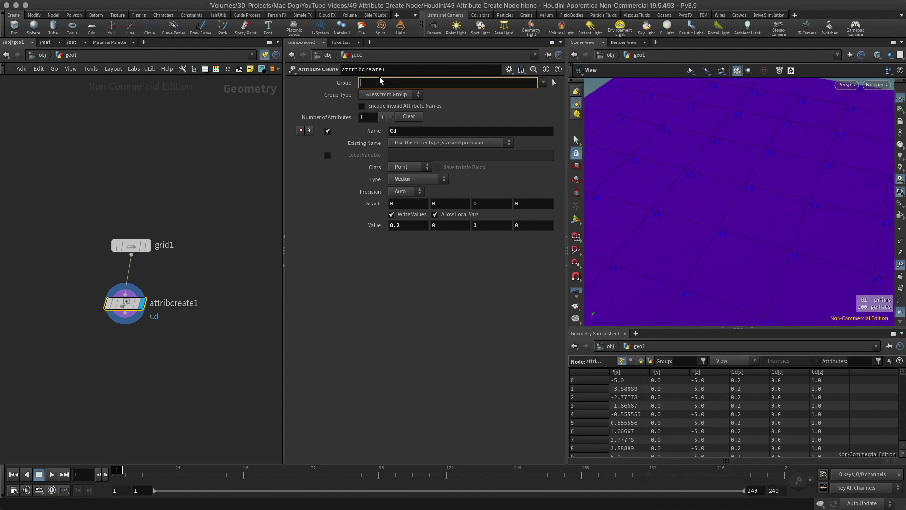
type("35")
key("Return")
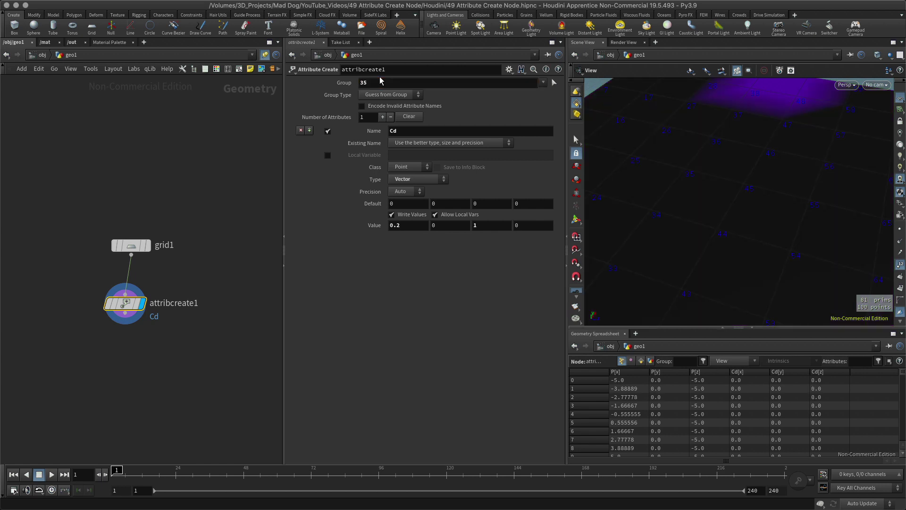
left_click_drag(778, 157, 697, 297)
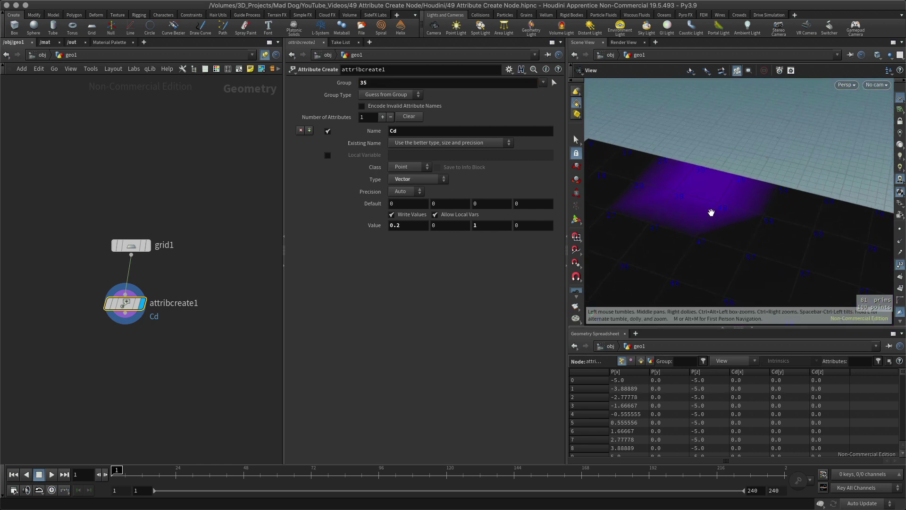
left_click_drag(678, 222, 688, 192)
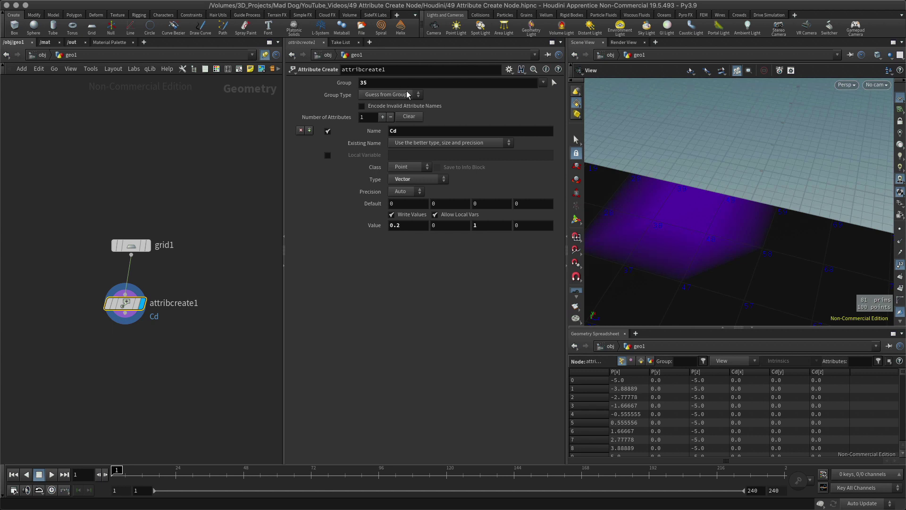
Set the Group Type to Points and inspect the single coloured point.
left_click(401, 95)
left_click_drag(657, 275, 760, 169)
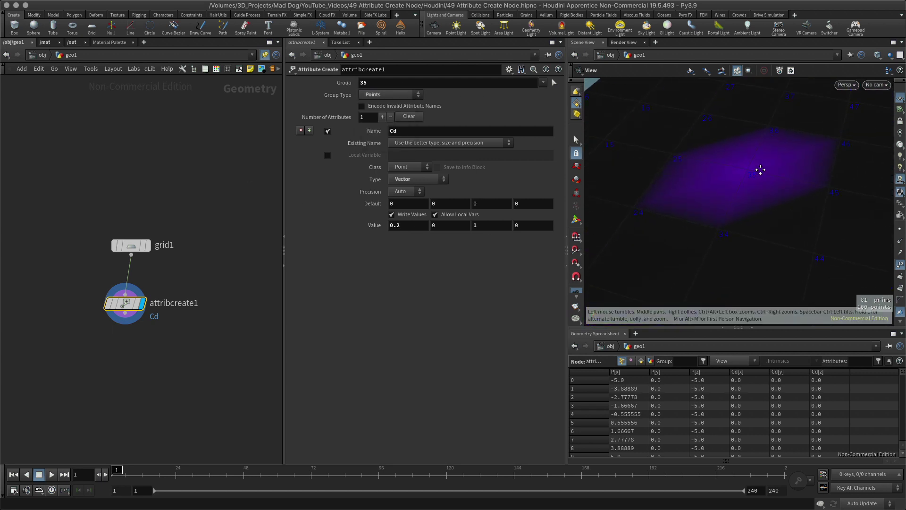
middle_click_drag(787, 177, 807, 186)
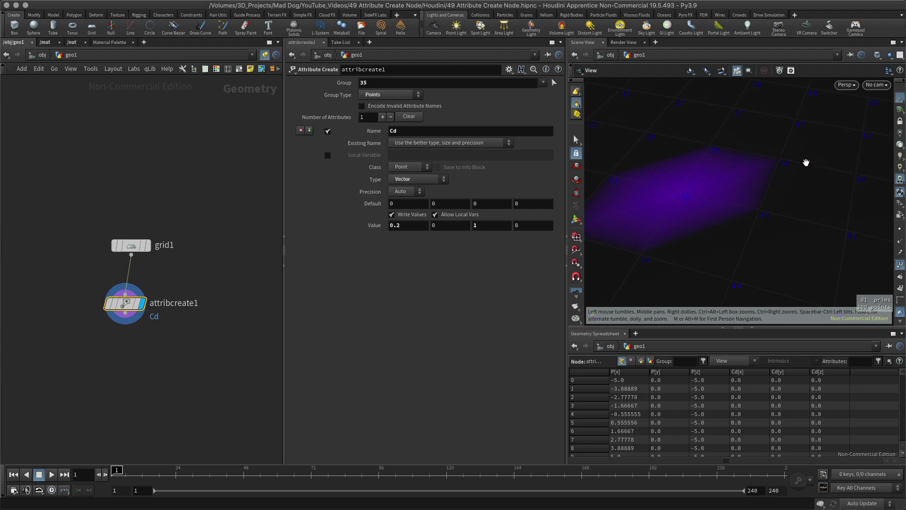
left_click(403, 96)
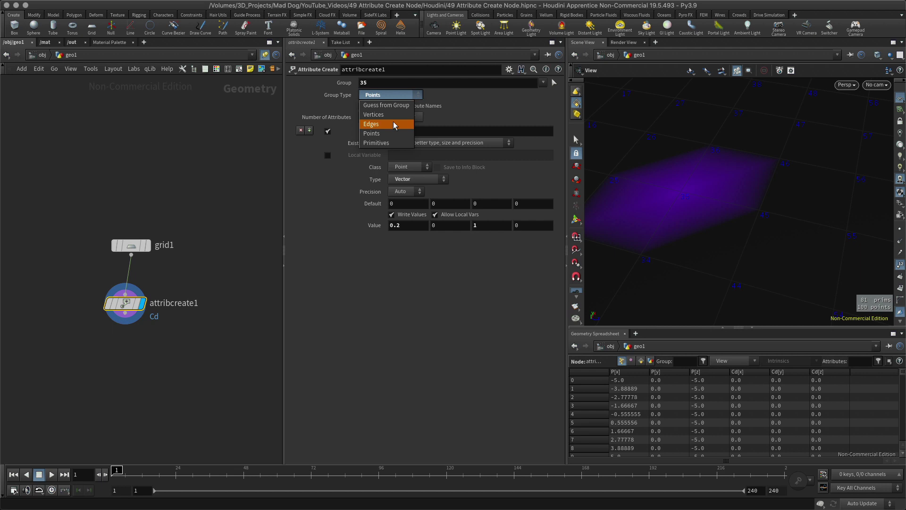
left_click(394, 133)
middle_click_drag(743, 182, 774, 216)
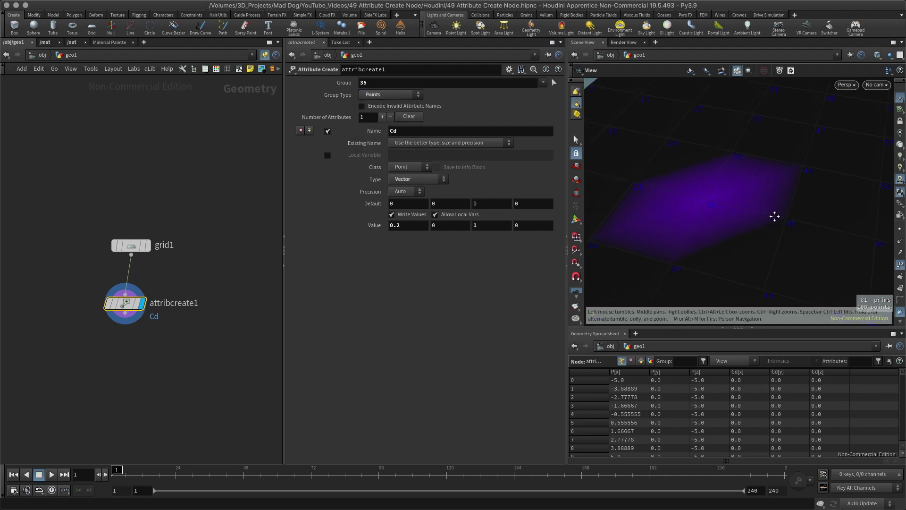
scroll(698, 223, "up", 2)
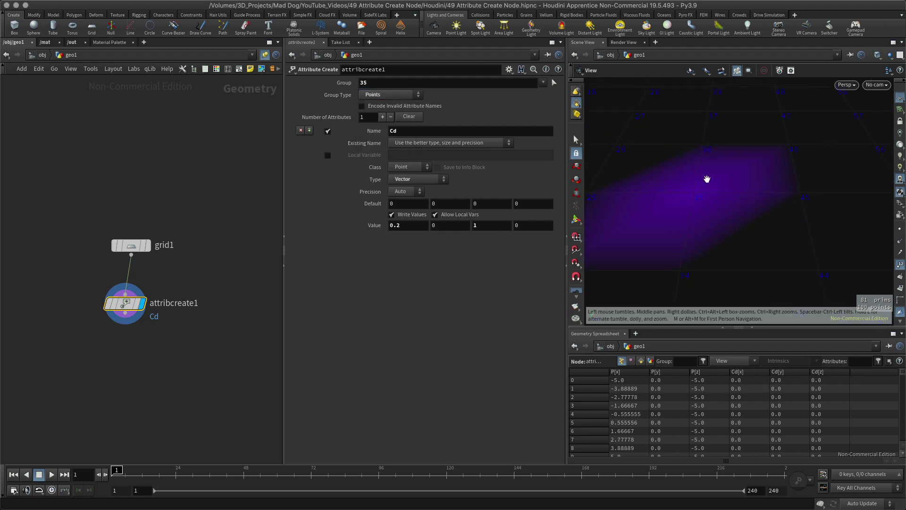
Clear the group value 35 so the whole grid is coloured purple again.
double_click(360, 82)
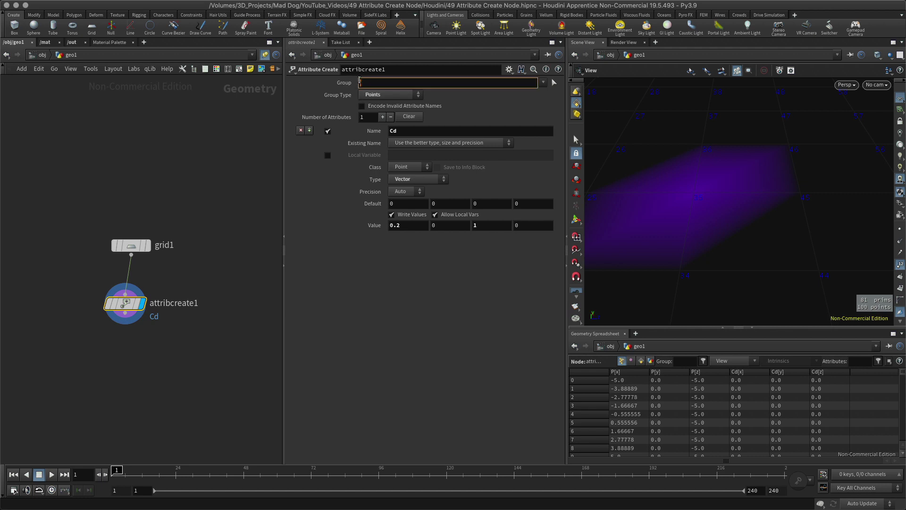
key("Return")
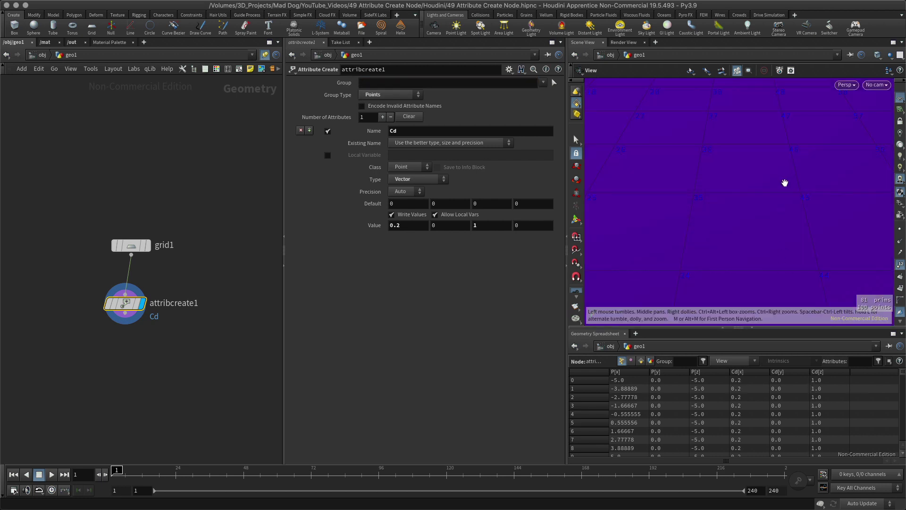
scroll(805, 214, "down", 5)
middle_click_drag(777, 219, 694, 221)
Turn off the point number display over the grid.
scroll(694, 221, "up", 5)
left_click_drag(724, 233, 701, 200)
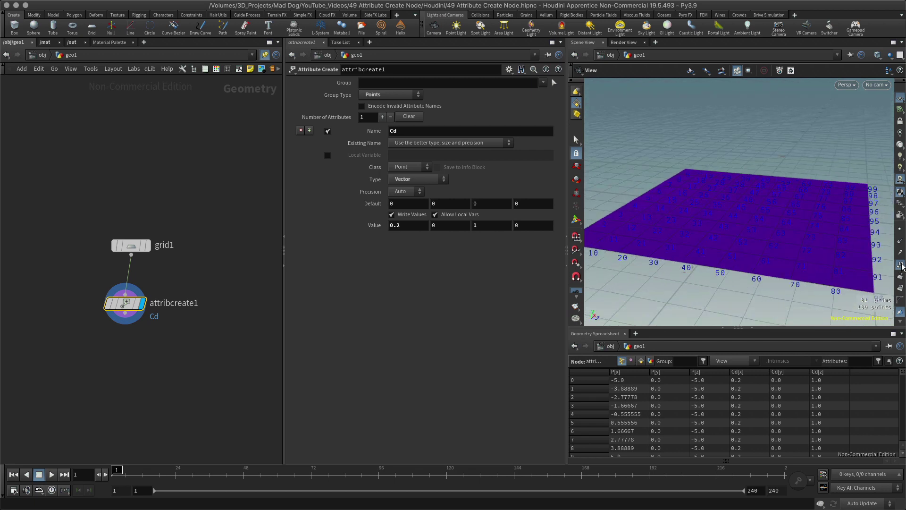
left_click(901, 265)
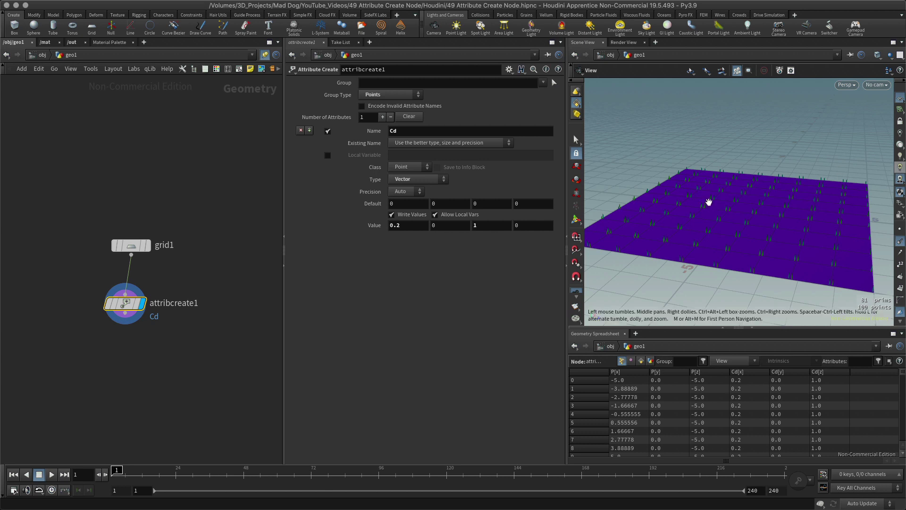
scroll(716, 230, "up", 3)
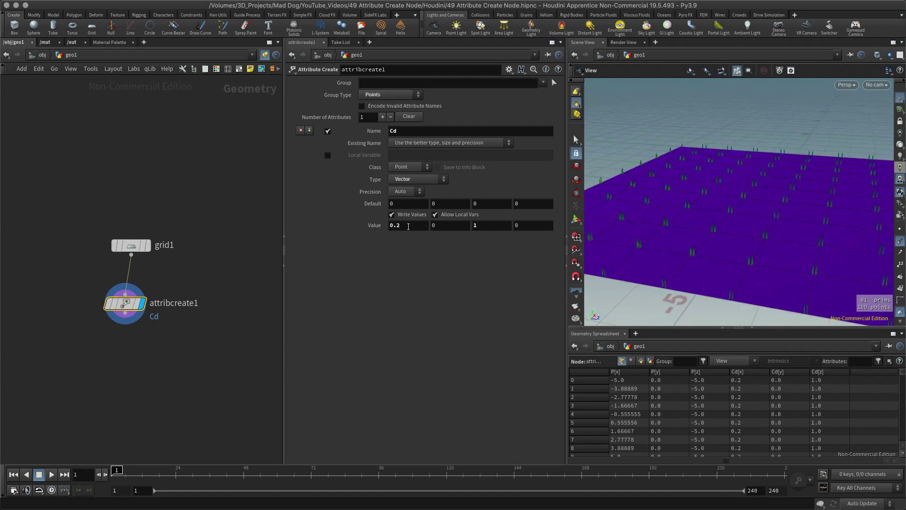
Change Cd's second component to 1, giving 0.2, 1, 1, and inspect the teal grid.
double_click(442, 226)
type("1")
key("Return")
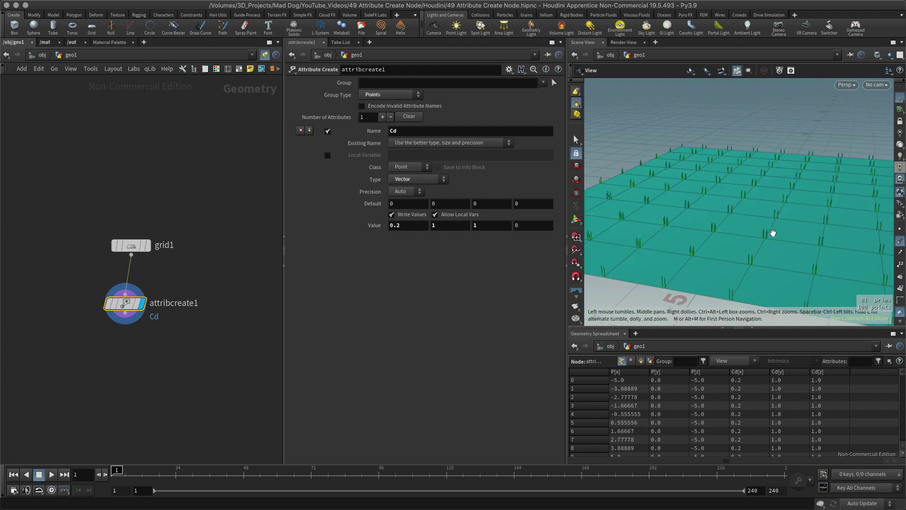
left_click_drag(714, 233, 779, 232)
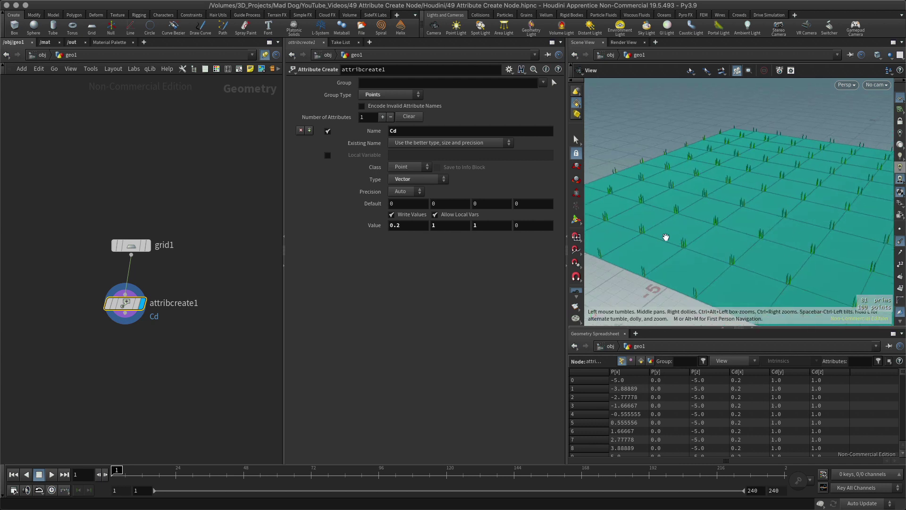
left_click_drag(613, 257, 732, 169)
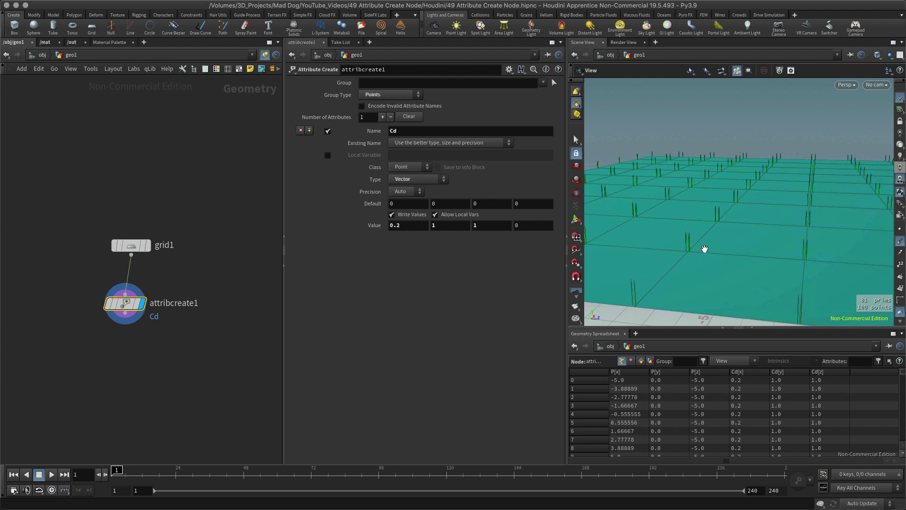
left_click_drag(730, 246, 711, 259)
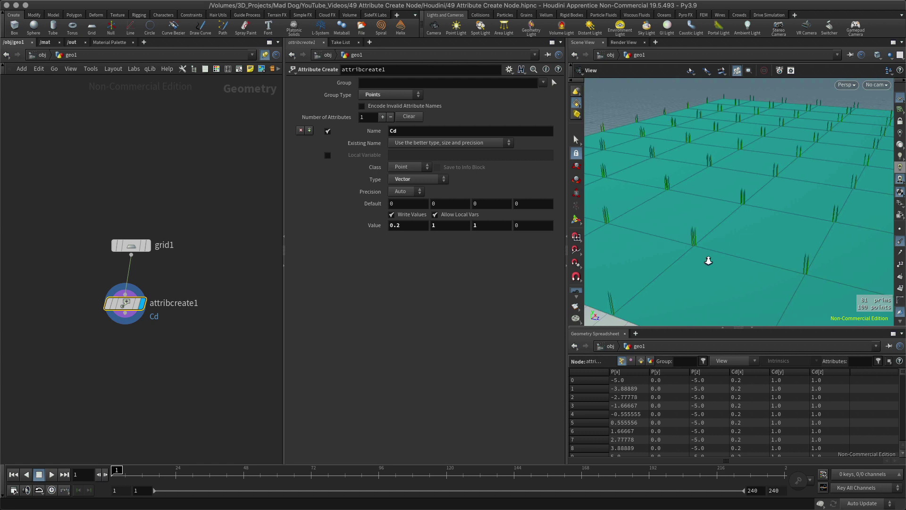
scroll(698, 255, "up", 5)
left_click_drag(691, 248, 787, 177)
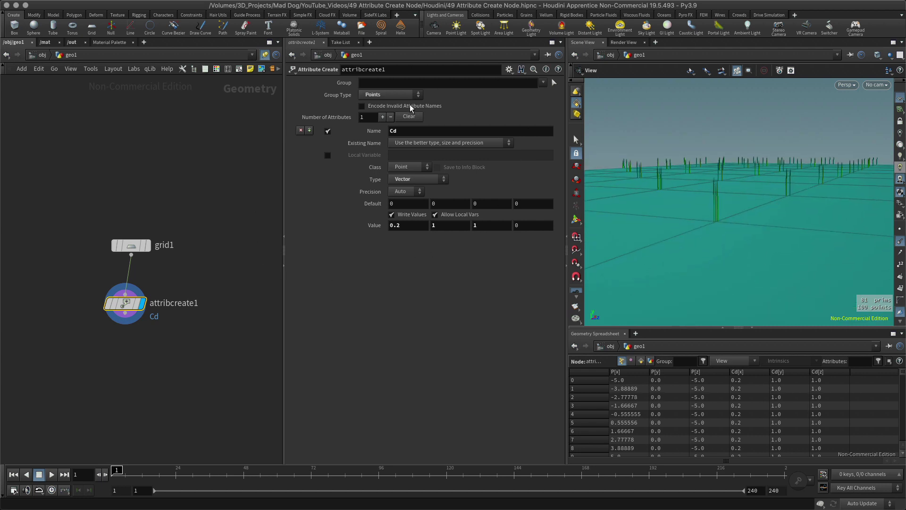
Add a second attribute to the node and name it N.
left_click(383, 117)
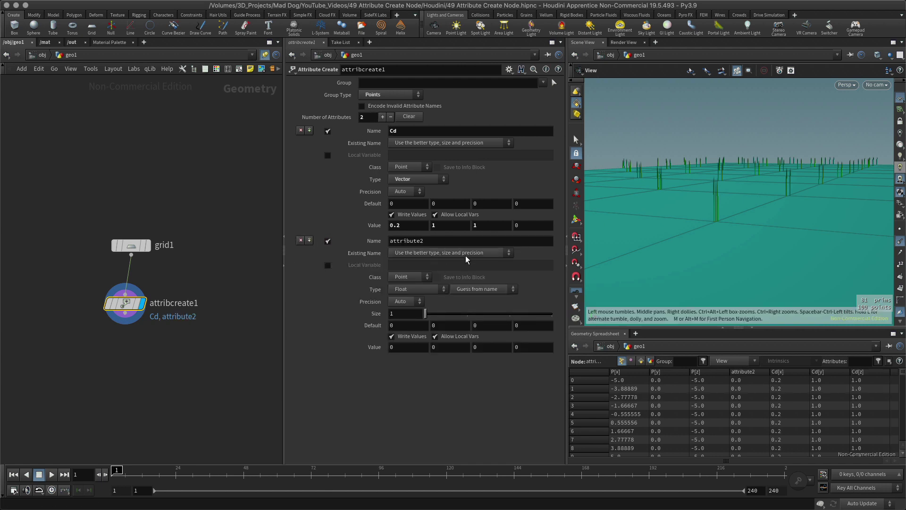
double_click(448, 243)
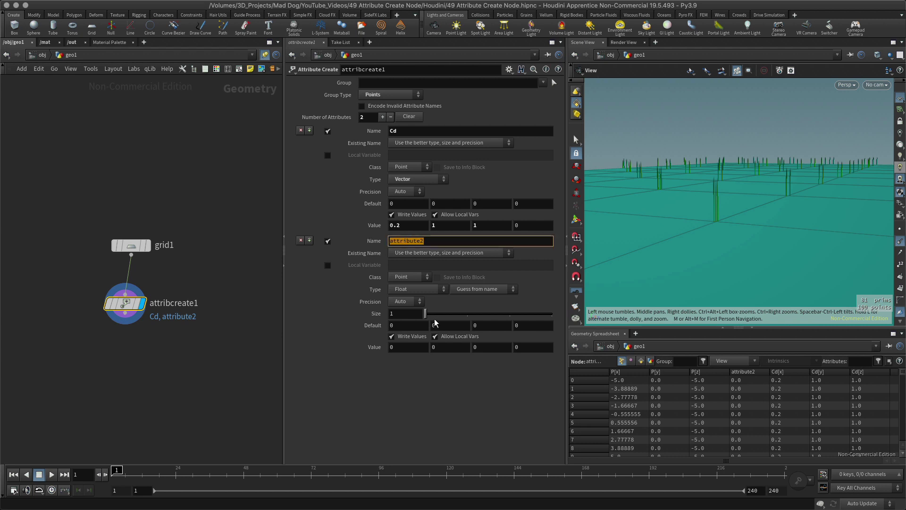
type("N")
key("Return")
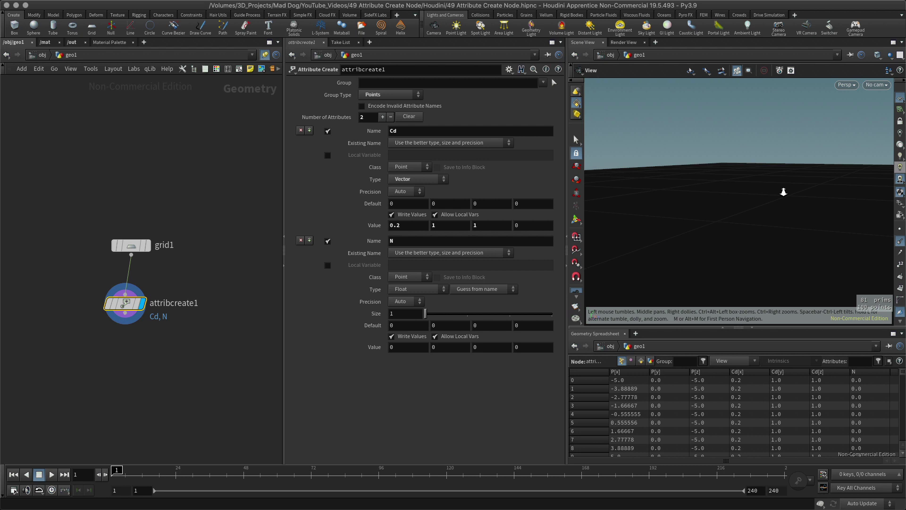
left_click_drag(785, 192, 691, 201)
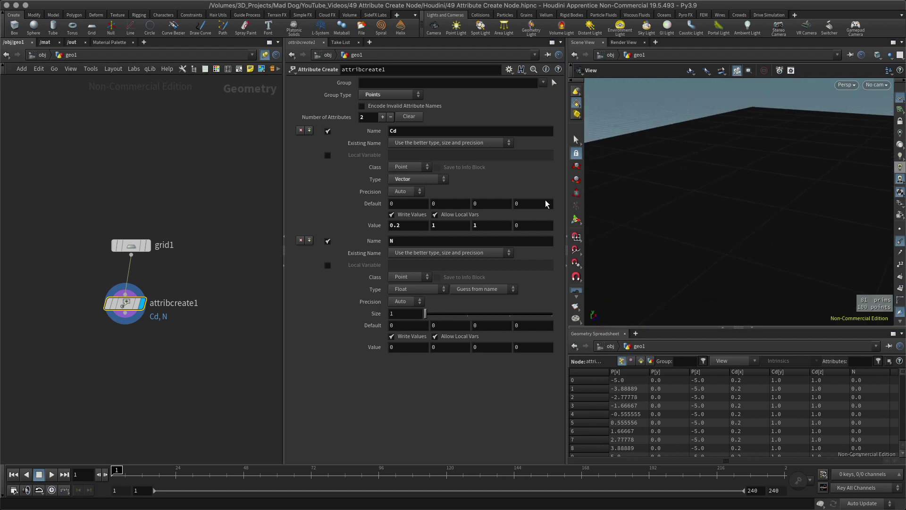
Set the second value component of N to 1.
left_click(433, 347)
key("Return")
left_click(422, 288)
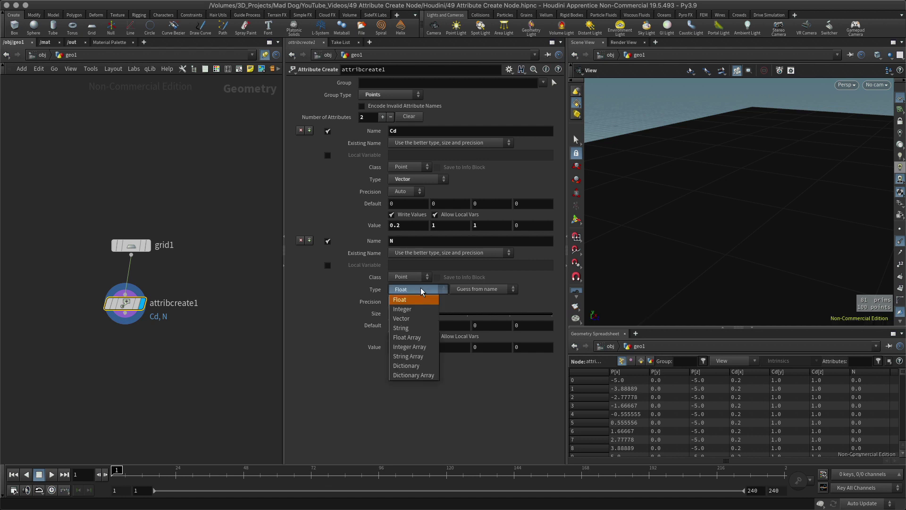
Make N a Vector (0, 1, 0) and check the upward normals on every grid point.
left_click(417, 318)
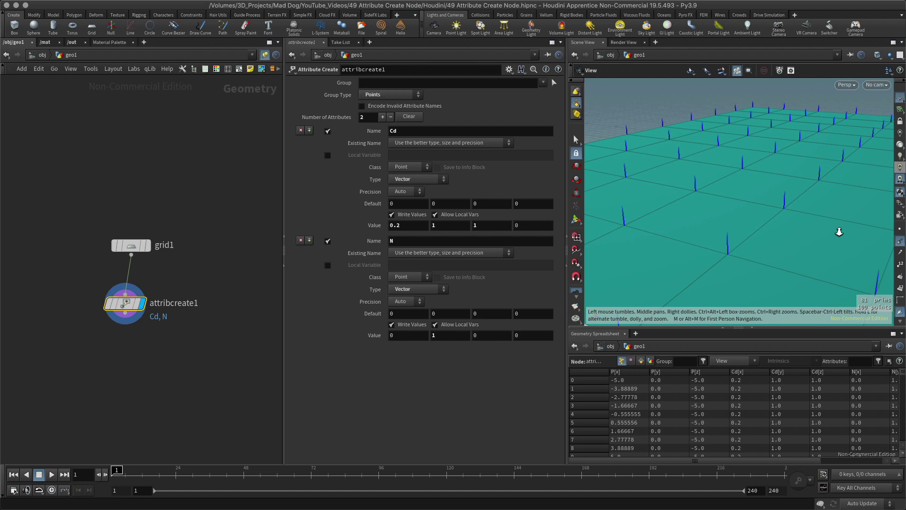
scroll(849, 239, "down", 3)
scroll(753, 251, "up", 3)
scroll(750, 253, "up", 5)
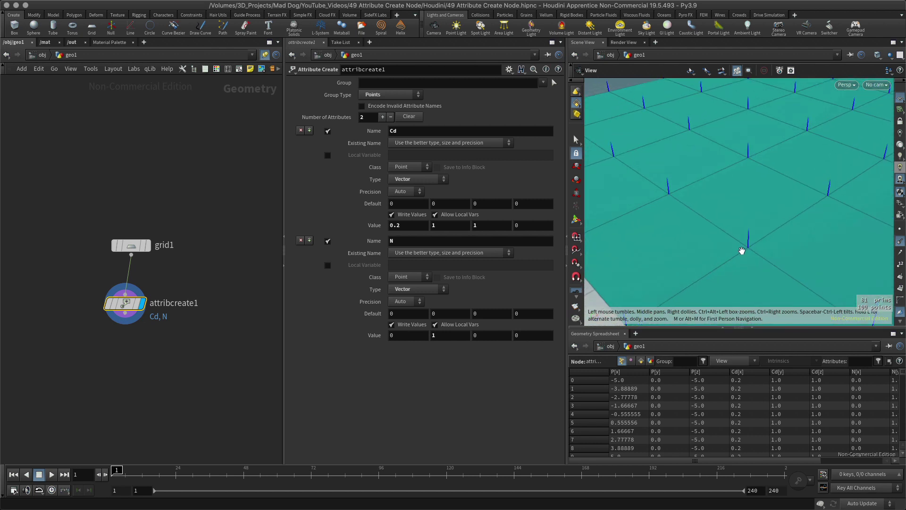
mouse_move(741, 258)
left_mouse_down()
mouse_move(752, 283)
mouse_move(747, 228)
mouse_move(740, 247)
left_mouse_up()
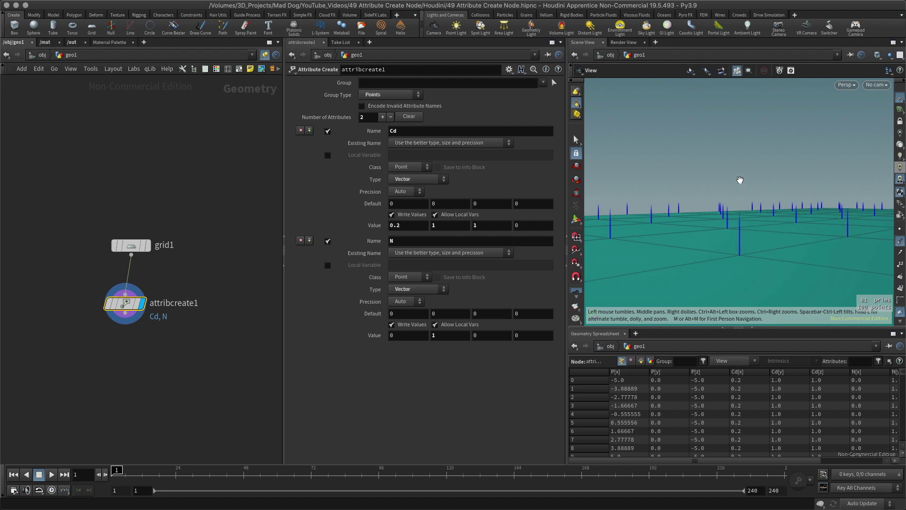
left_click_drag(686, 255, 823, 202)
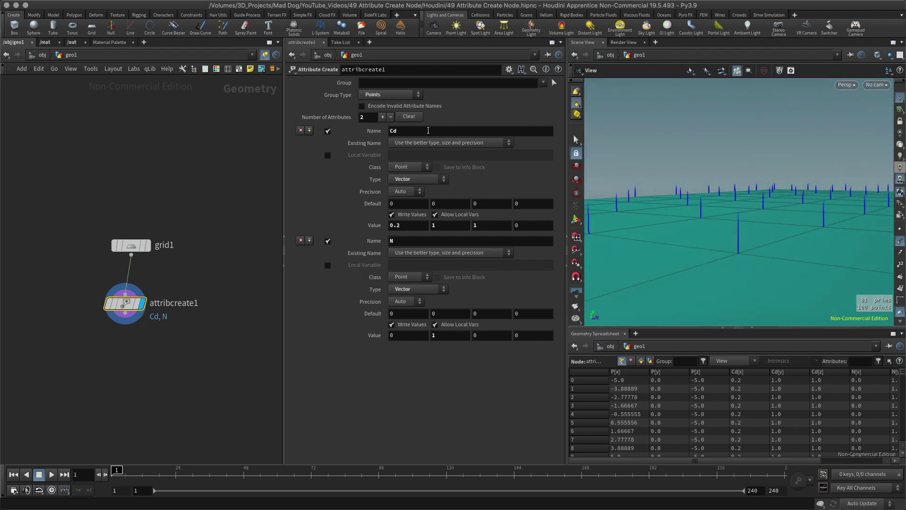